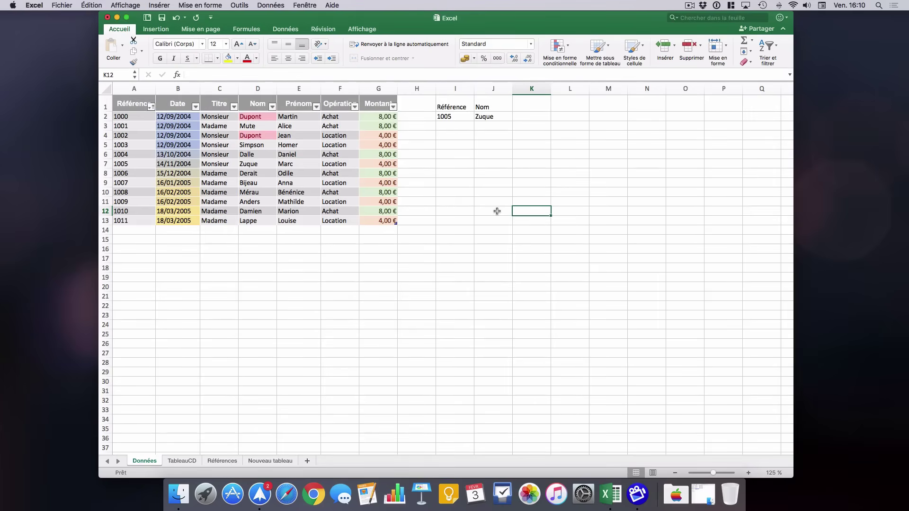
# - Examine the existing lookup example in I1:J2, its formula in J2, and the matching table row for reference 1005
pyautogui.moveTo(456, 105); pyautogui.dragTo(491, 118)
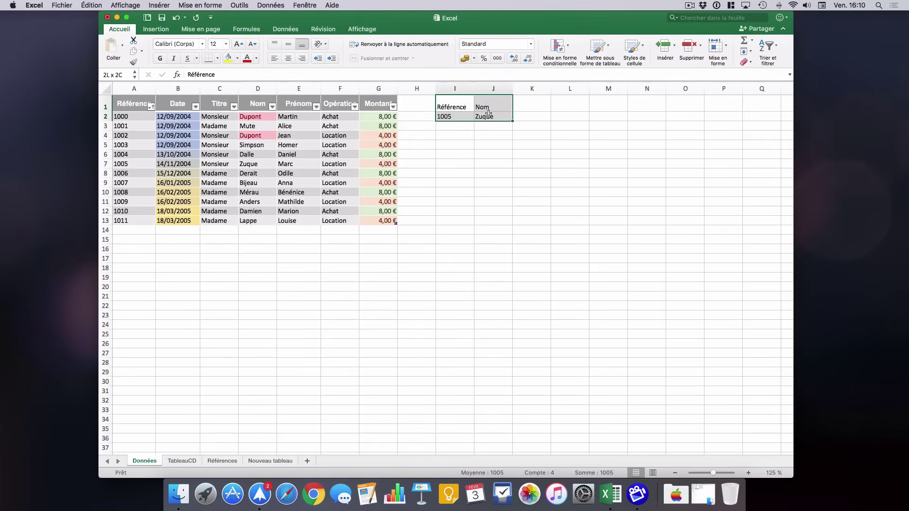
pyautogui.click(473, 150)
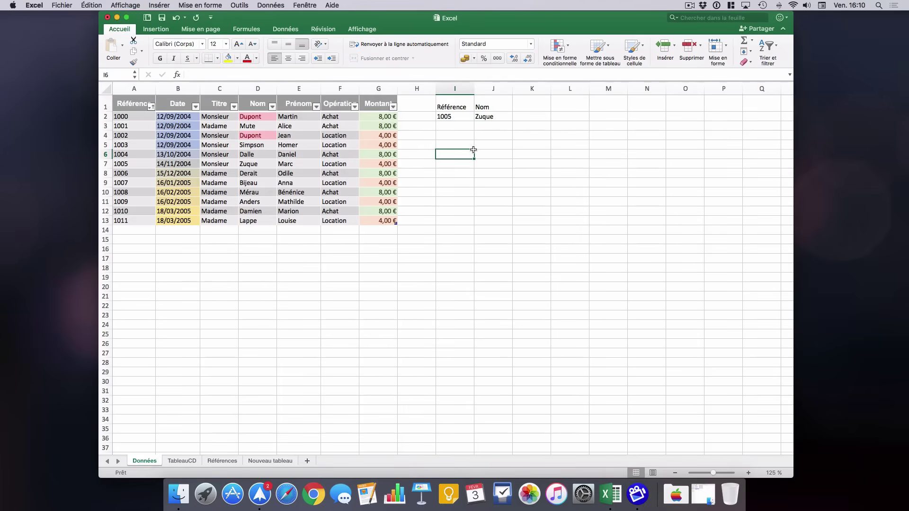
pyautogui.click(501, 116)
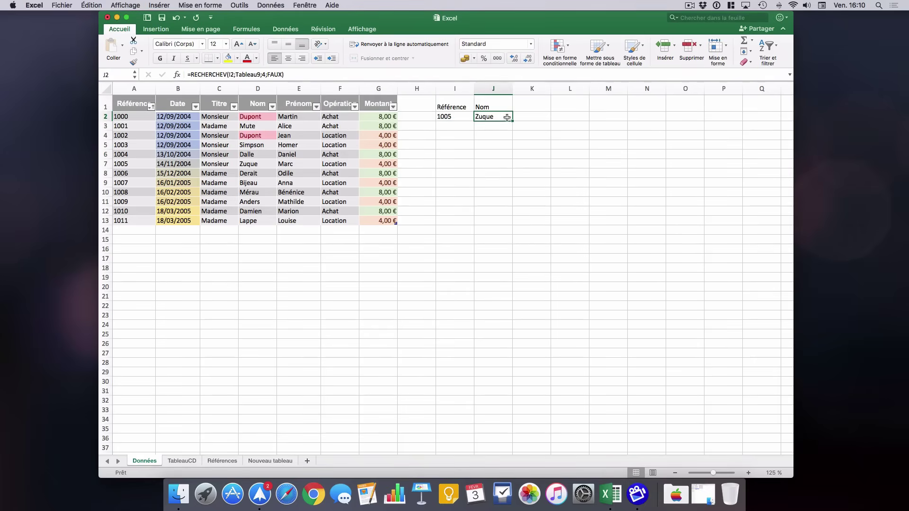
pyautogui.click(463, 116)
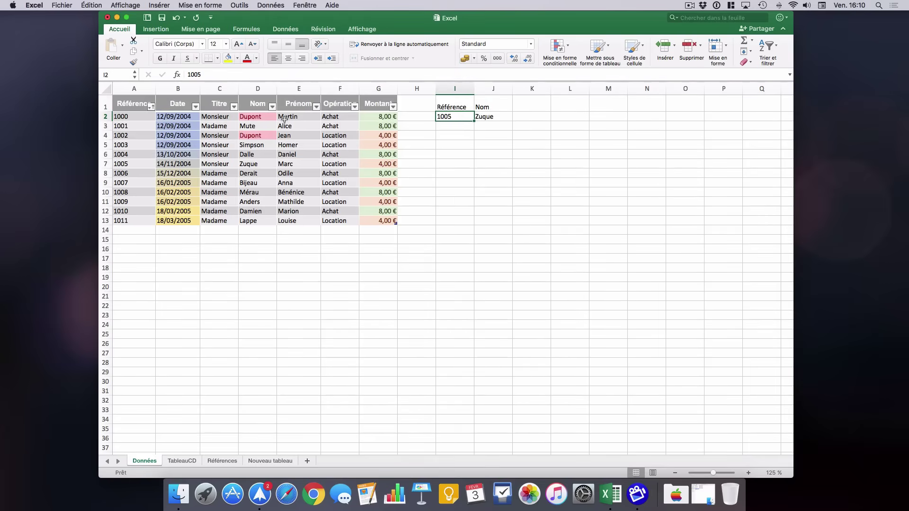
pyautogui.click(130, 163)
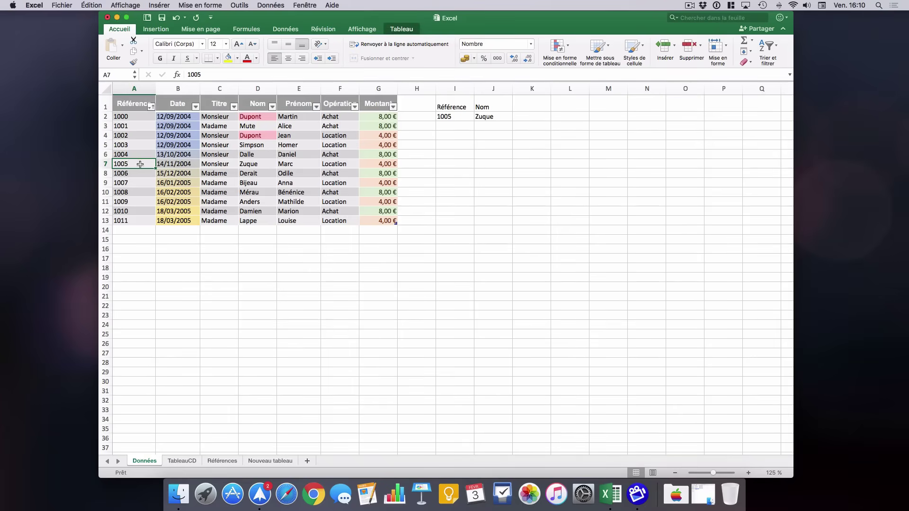
pyautogui.click(268, 165)
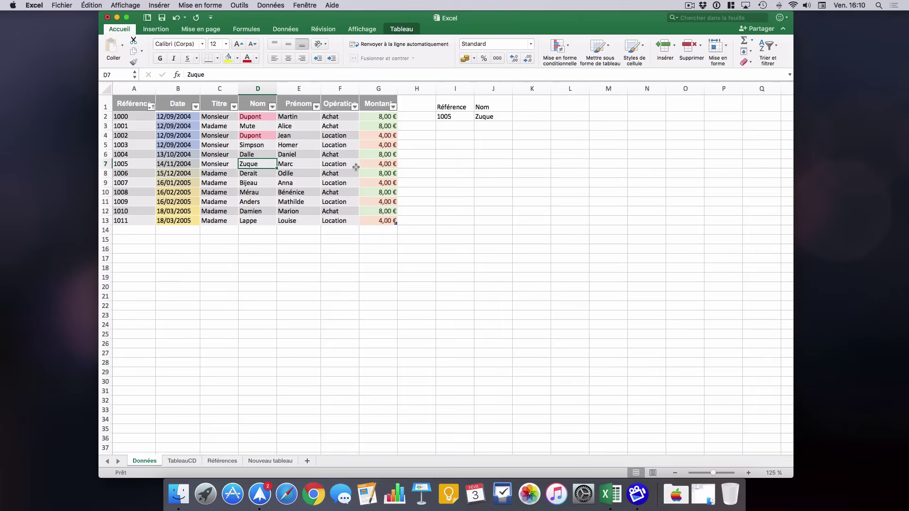
pyautogui.click(466, 162)
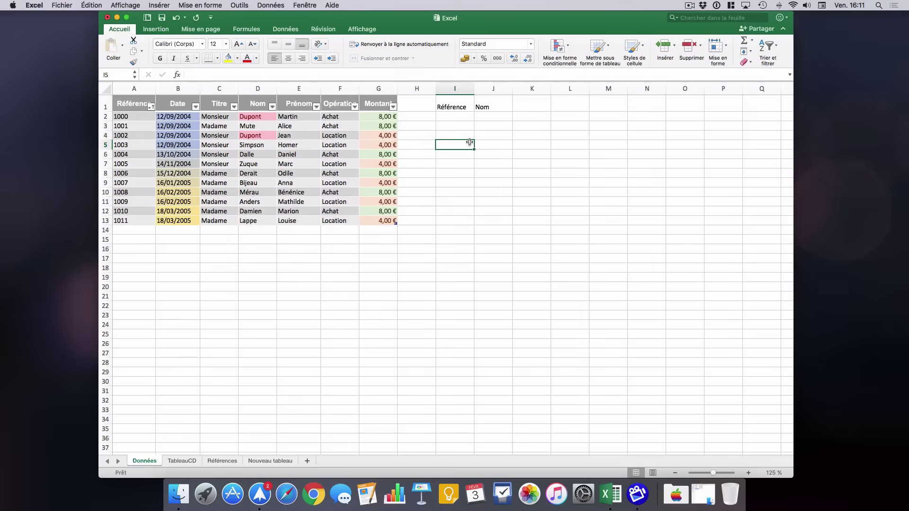
# - Enter the reference 1008 in cell I2 under the Référence heading
pyautogui.click(464, 118)
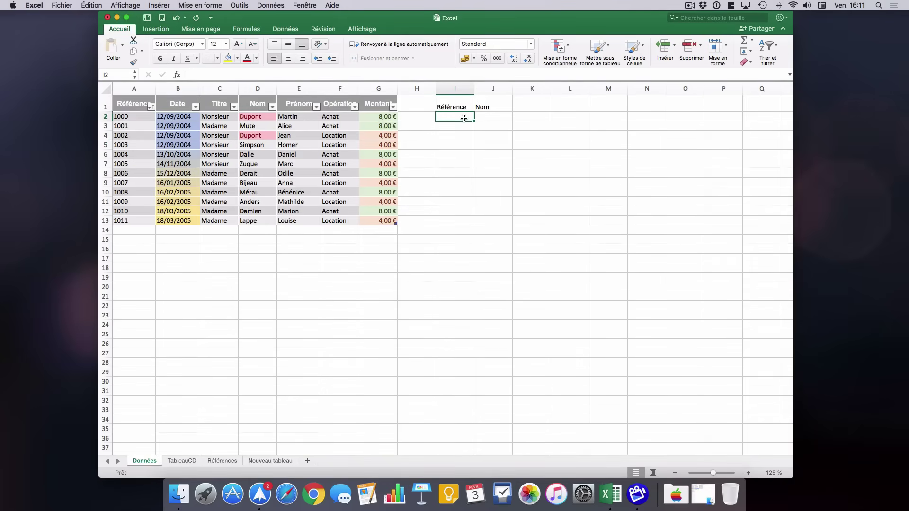
pyautogui.write('1008')
pyautogui.press('Return')
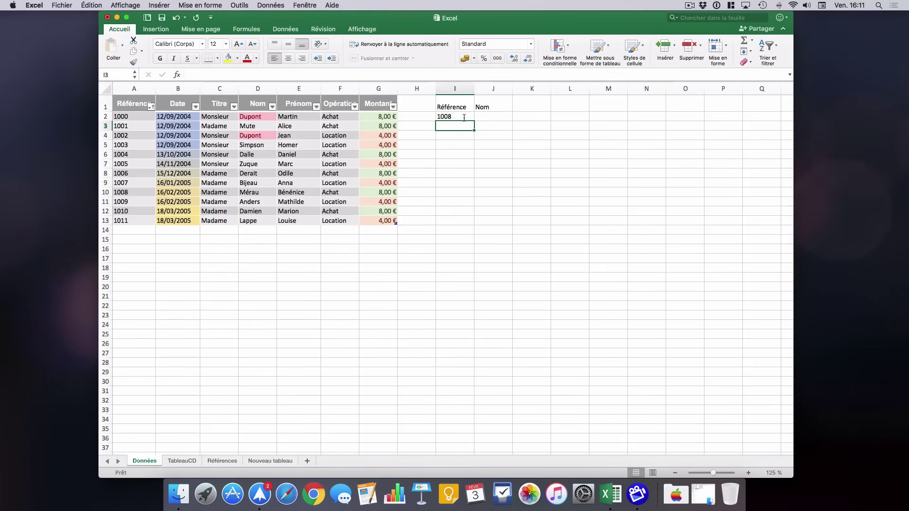
# - Start a RECHERCHEV formula in cell J2 with I2 as the lookup value
pyautogui.press('Up')
pyautogui.press('Right')
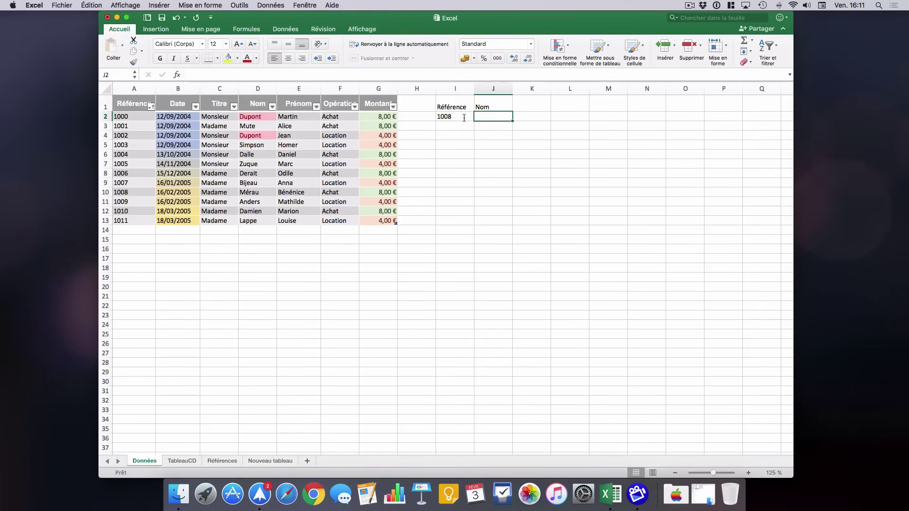
pyautogui.write('=')
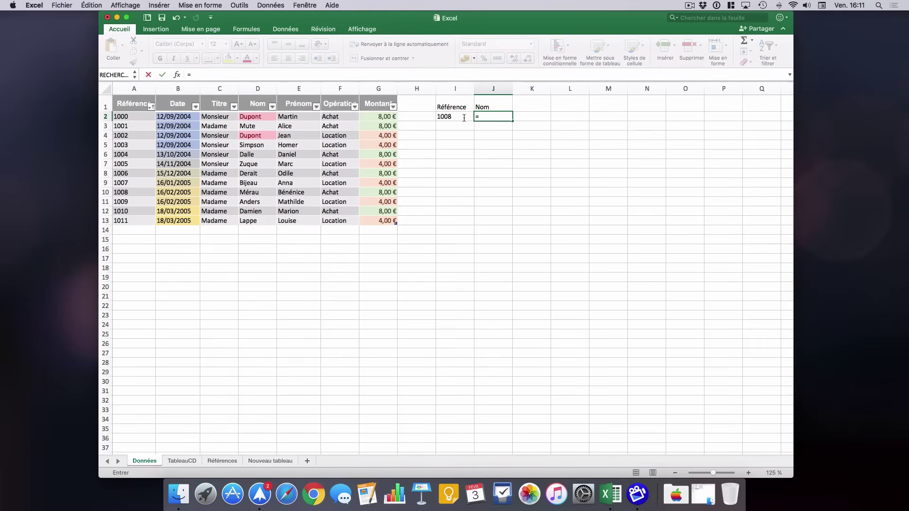
pyautogui.write('RECHERCHE')
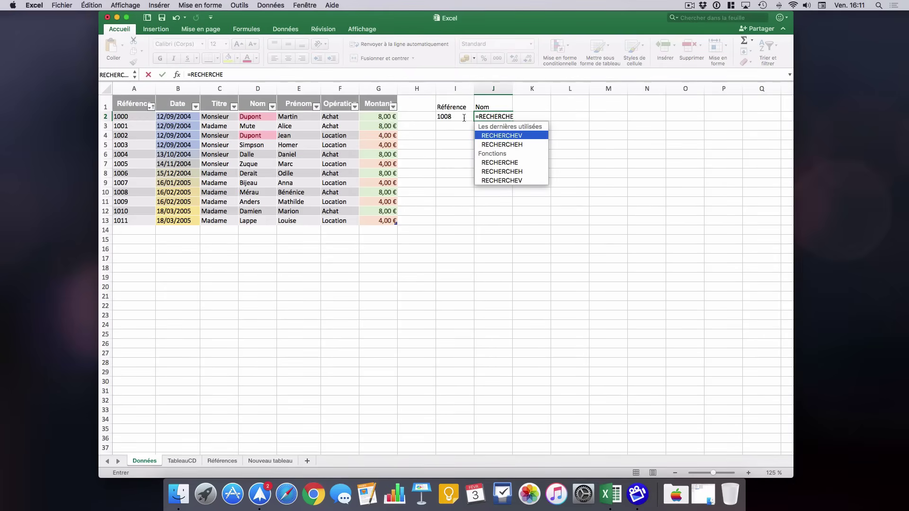
pyautogui.write('V')
pyautogui.press('Tab')
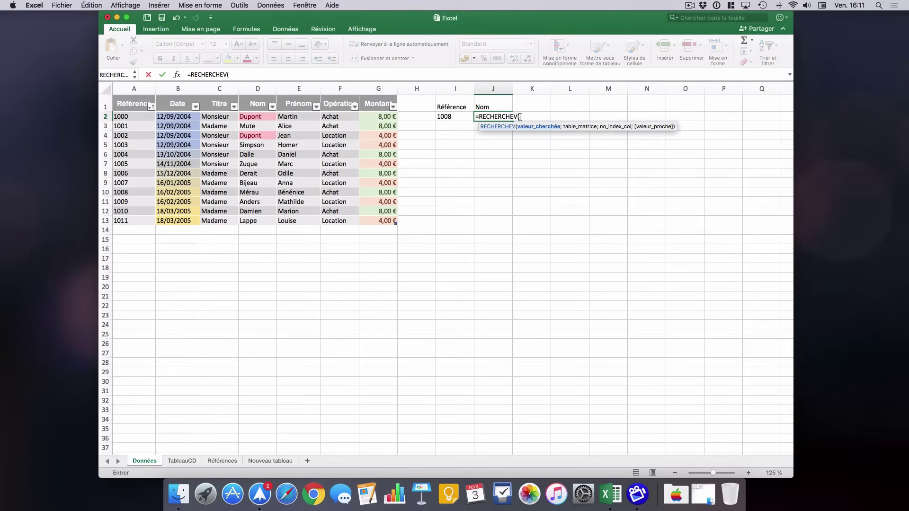
pyautogui.click(455, 116)
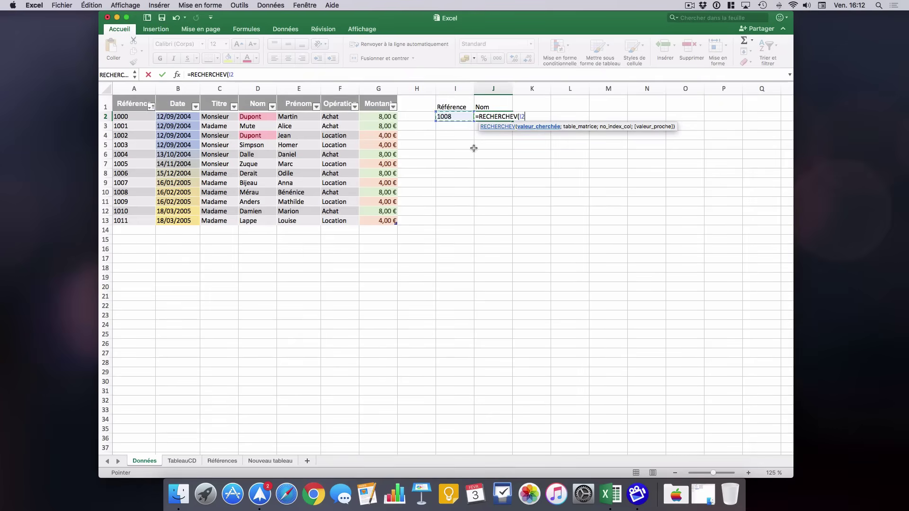
pyautogui.write(';')
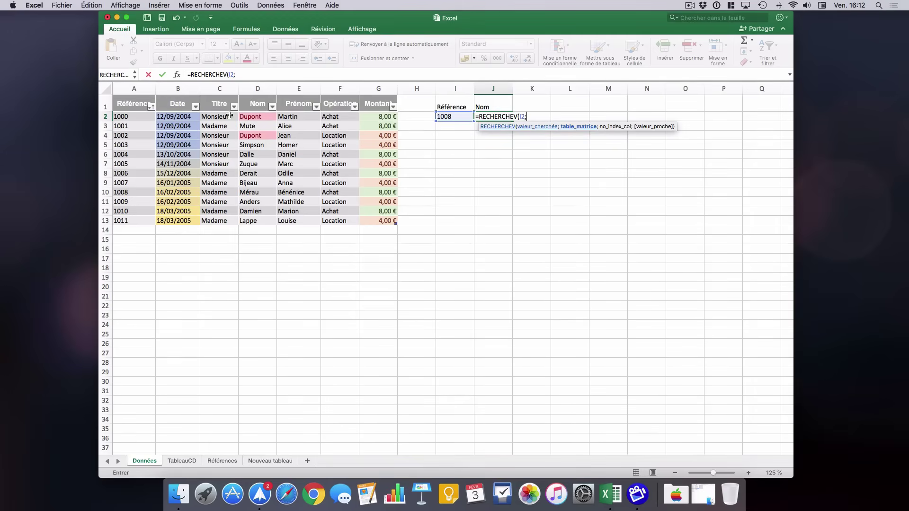
# - Complete the RECHERCHEV formula with the table's Référence to Nom columns including headers, column index 4 and FAUX, then check the matching row
pyautogui.moveTo(129, 104); pyautogui.dragTo(256, 221)
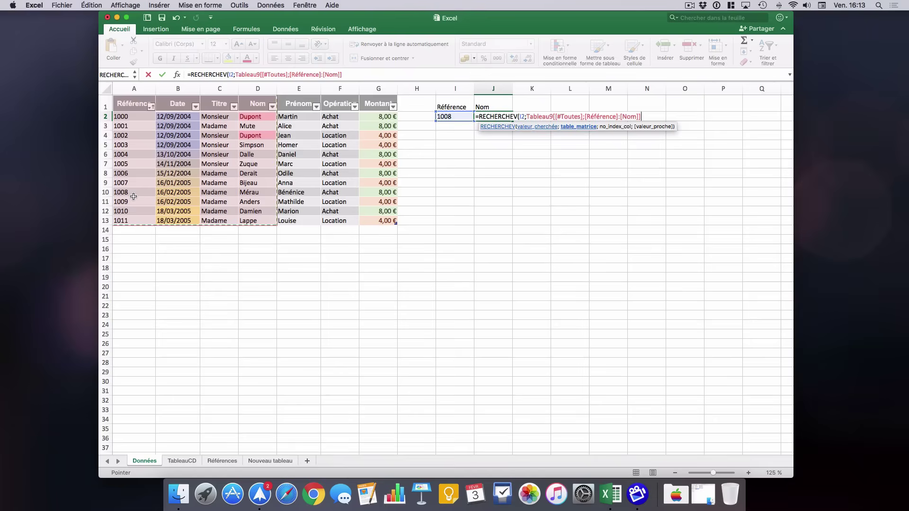
pyautogui.write(';4')
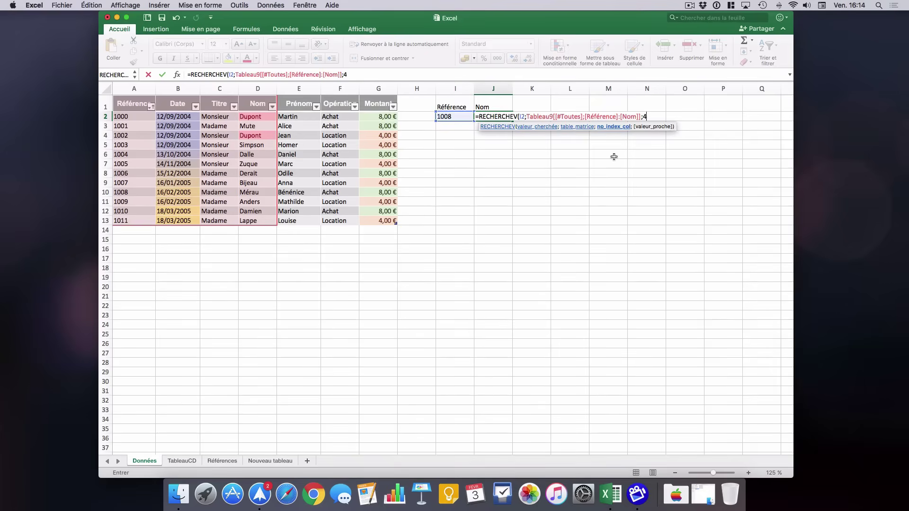
pyautogui.write(';')
pyautogui.write('FAUX')
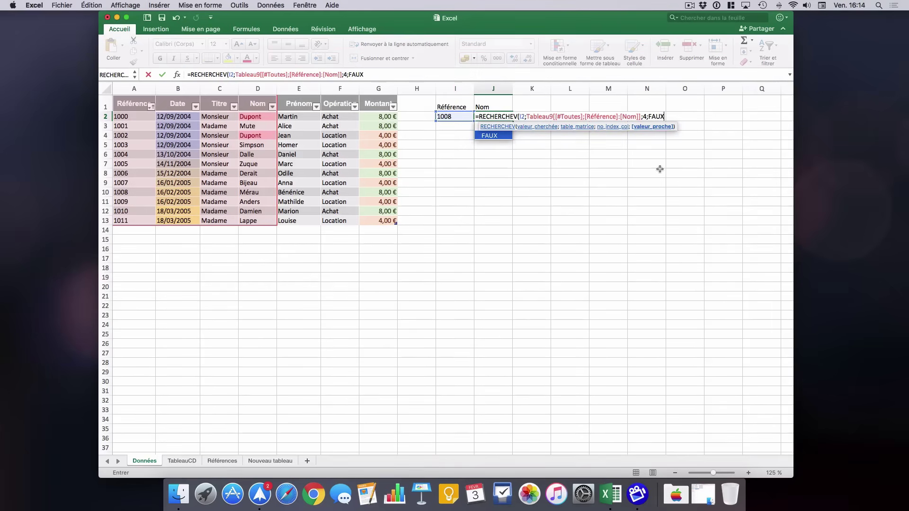
pyautogui.write(')')
pyautogui.press('Return')
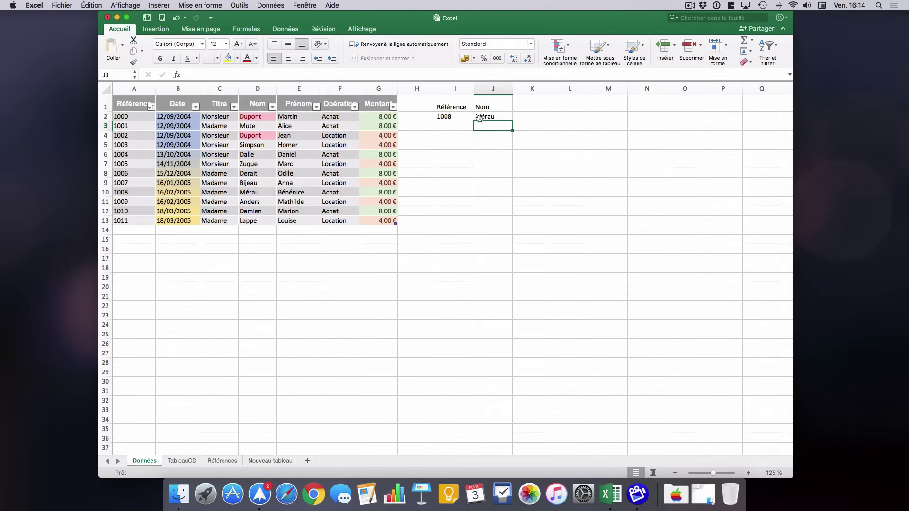
pyautogui.click(130, 192)
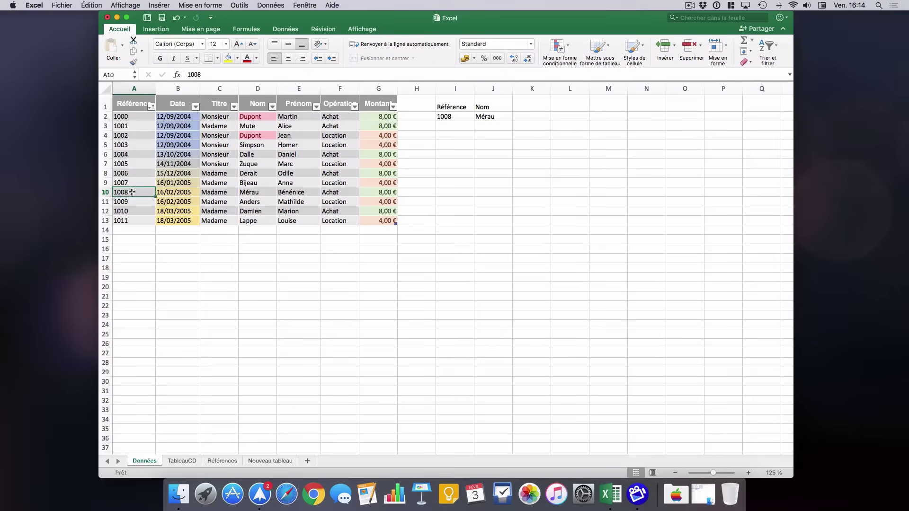
pyautogui.click(264, 194)
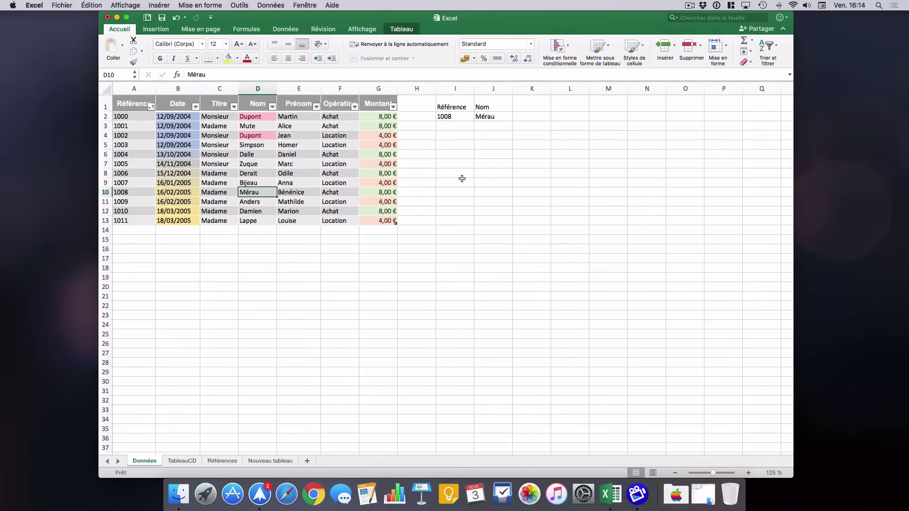
# - Add the references 1010 in cell I3 and 1002 in cell I4
pyautogui.click(461, 126)
pyautogui.write('1010')
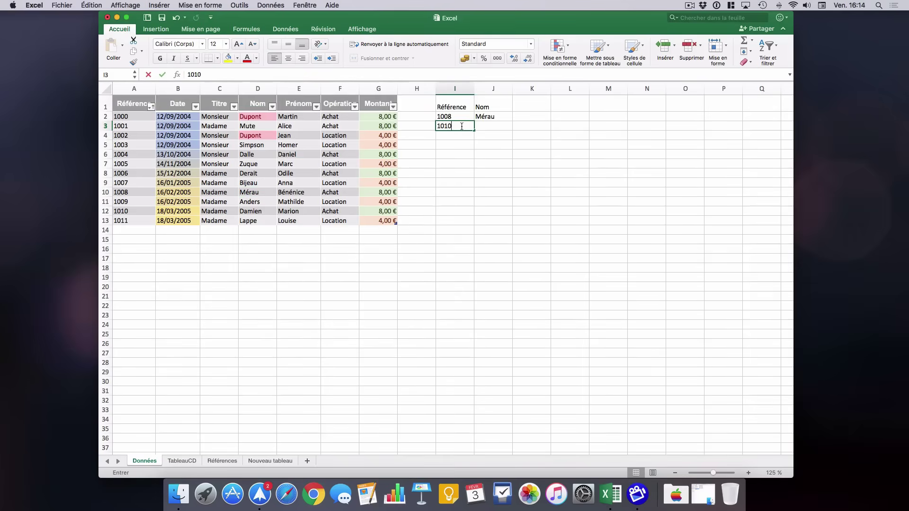
pyautogui.press('Return')
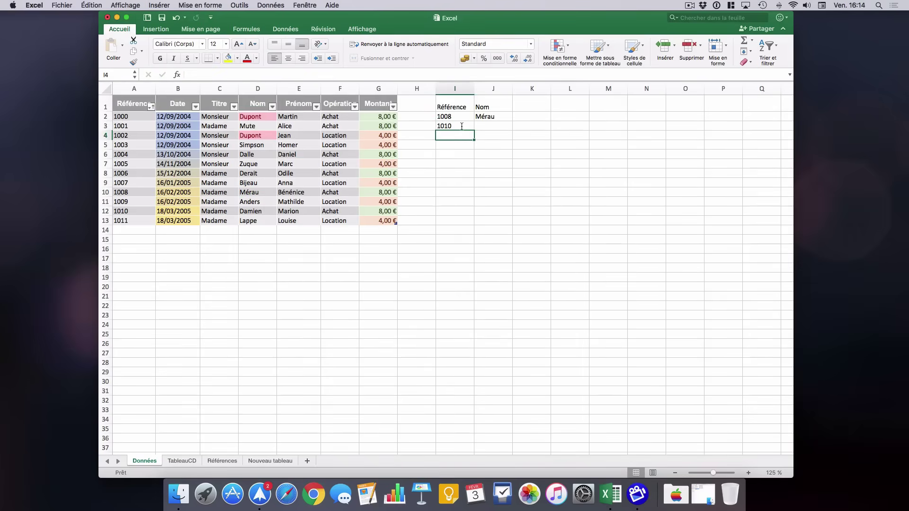
pyautogui.write('1002')
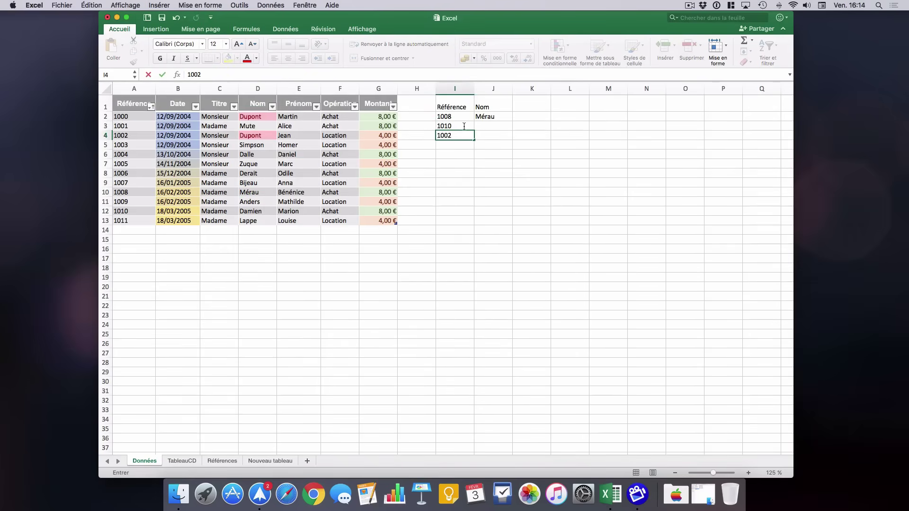
# - Fill the lookup formula from J2 down to J4
pyautogui.click(501, 117)
pyautogui.moveTo(512, 122); pyautogui.dragTo(514, 139)
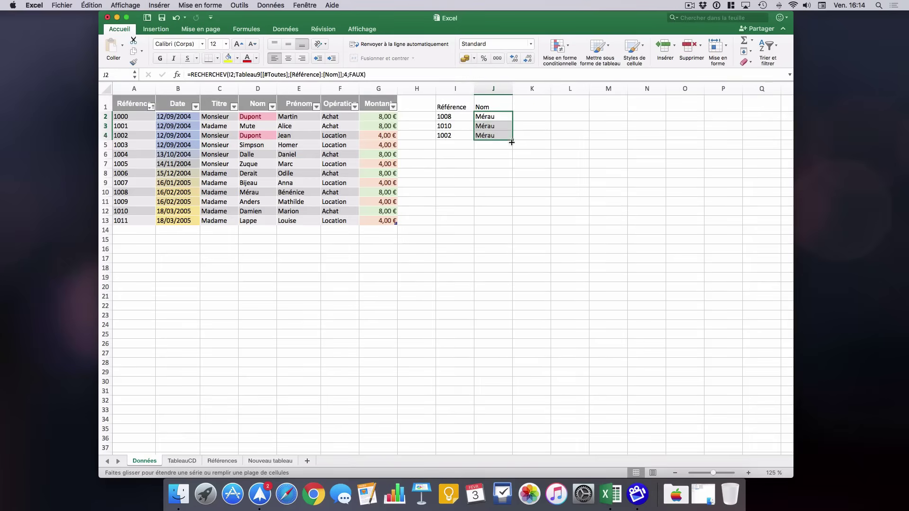
pyautogui.click(516, 182)
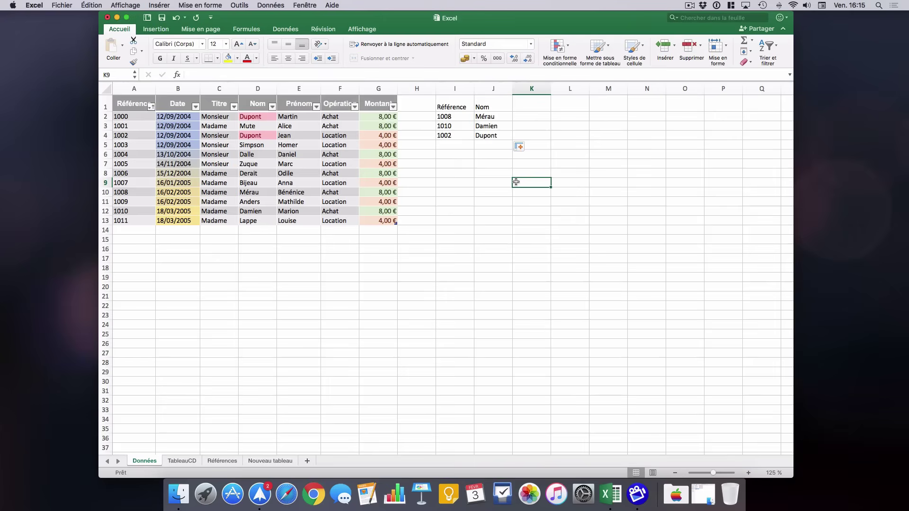
# - Change the reference in cell I2 to 1004 to test the lookup formula
pyautogui.click(459, 116)
pyautogui.doubleClick(459, 116)
pyautogui.write('4')
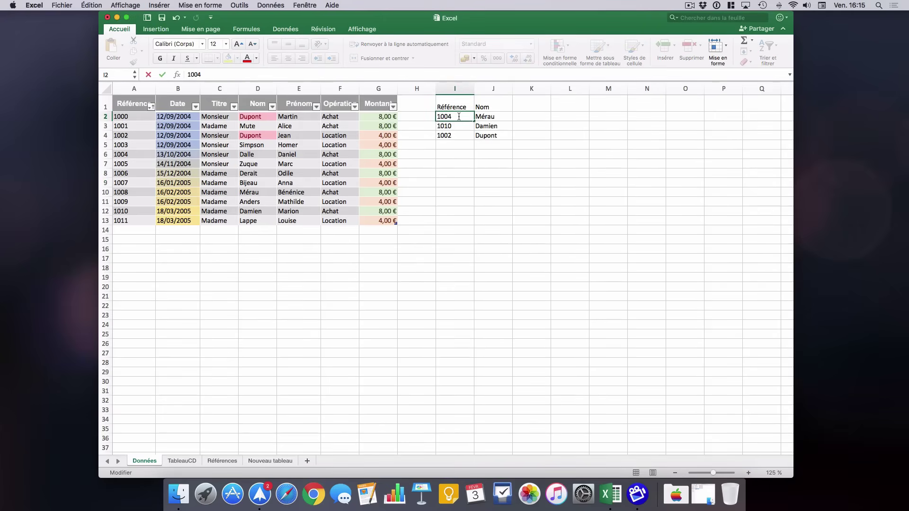
pyautogui.press('Return')
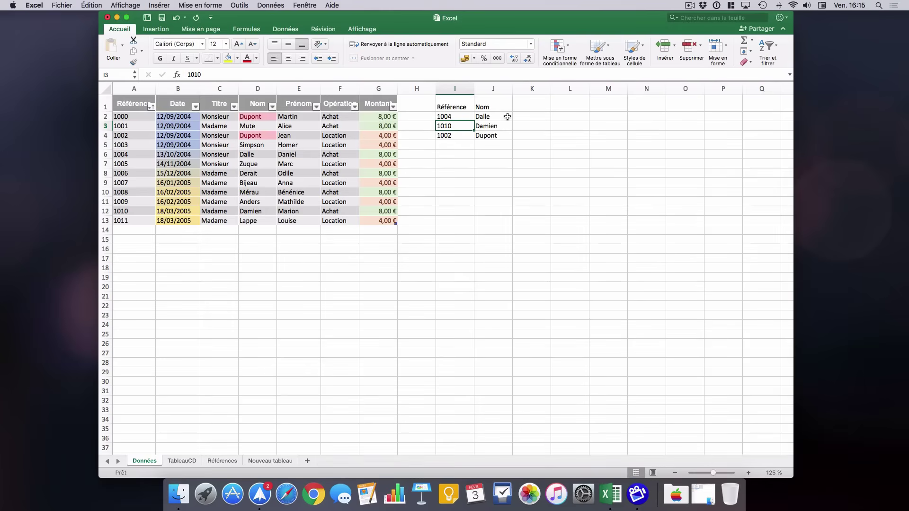